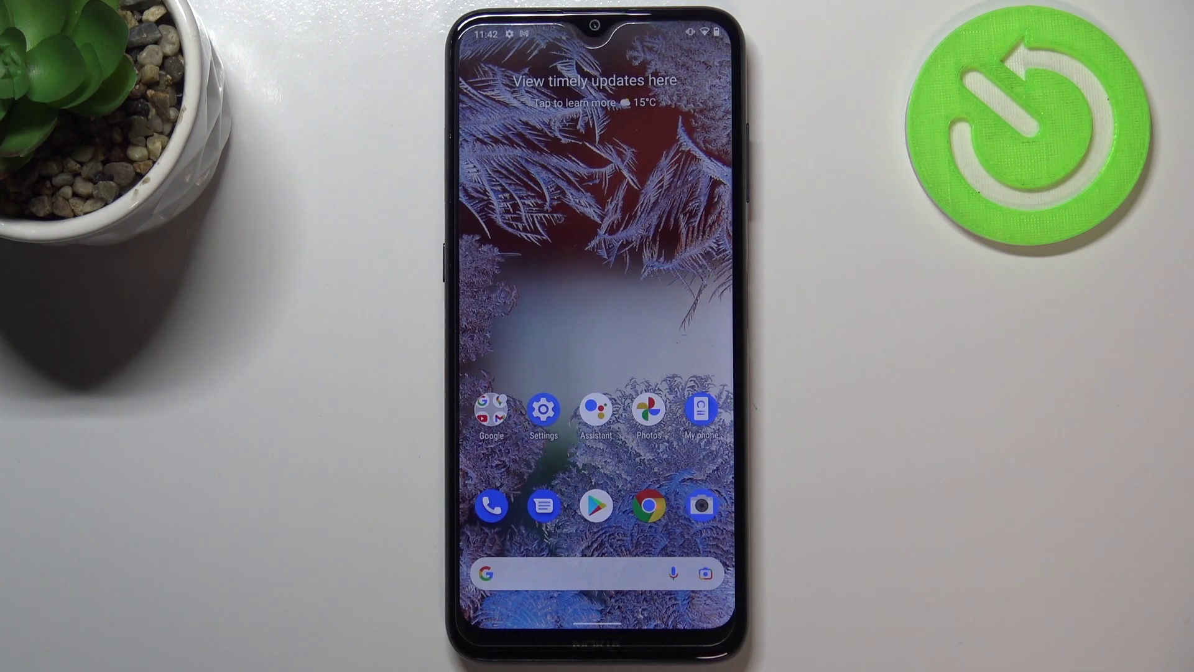
Launch Nokia Camera and tap the shutter once in Photo mode
left_click(701, 506)
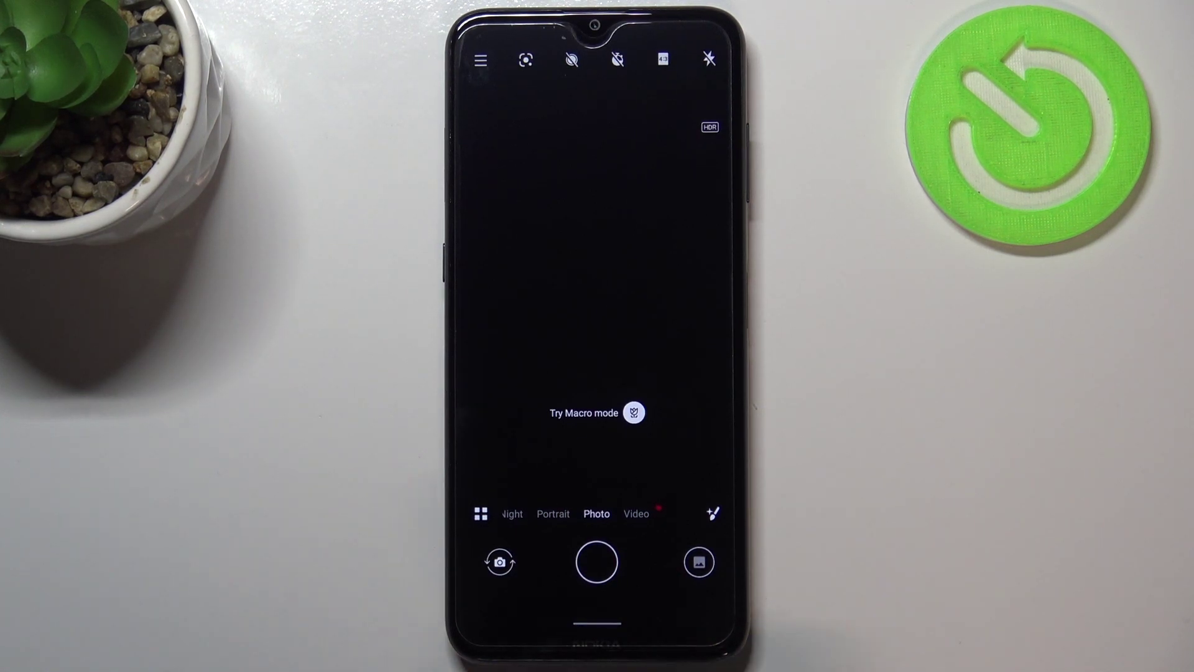
left_click(598, 562)
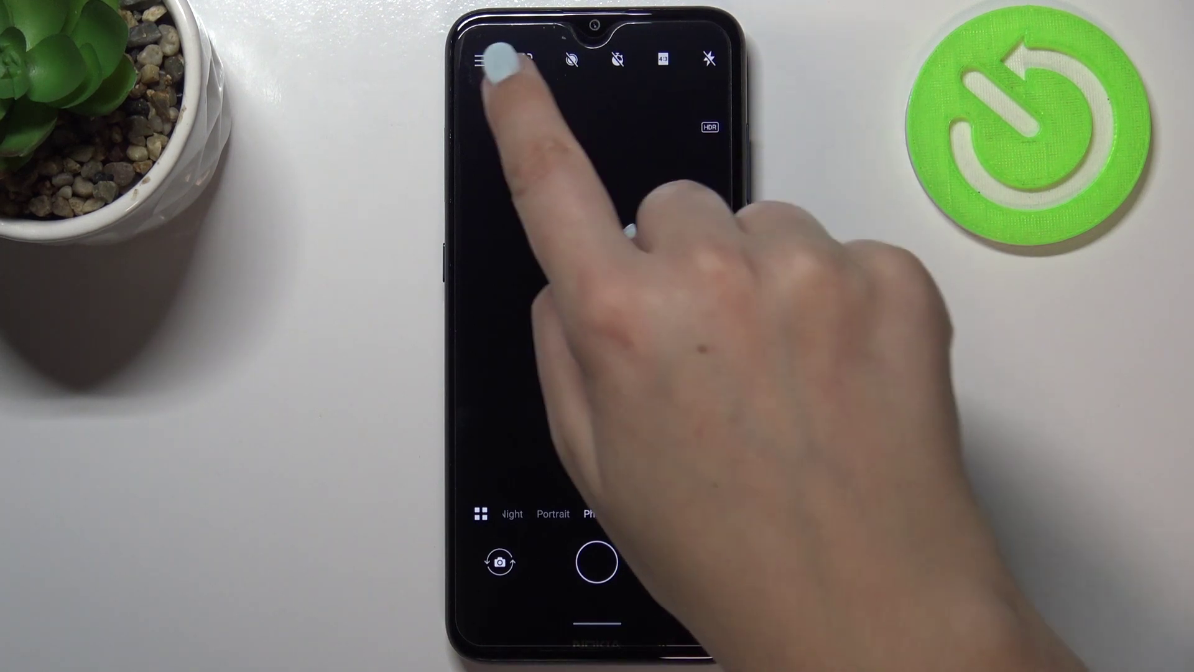
Open the camera settings menu and go to the Video Resolution page
left_click(481, 60)
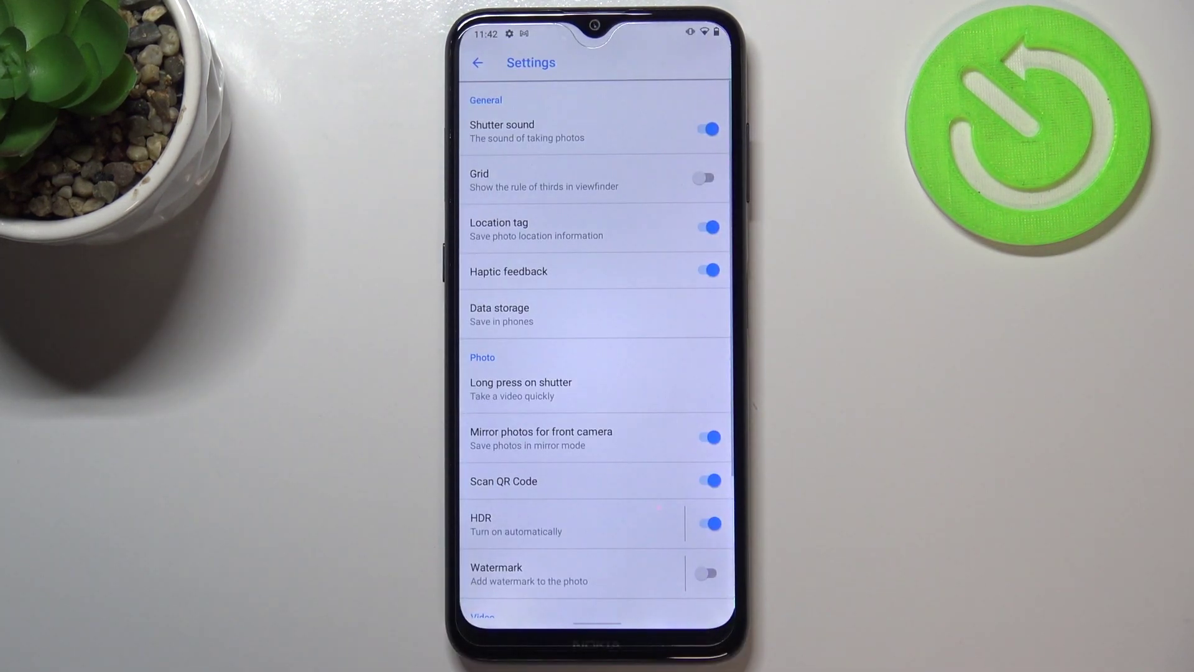
scroll(598, 374, "down", 3)
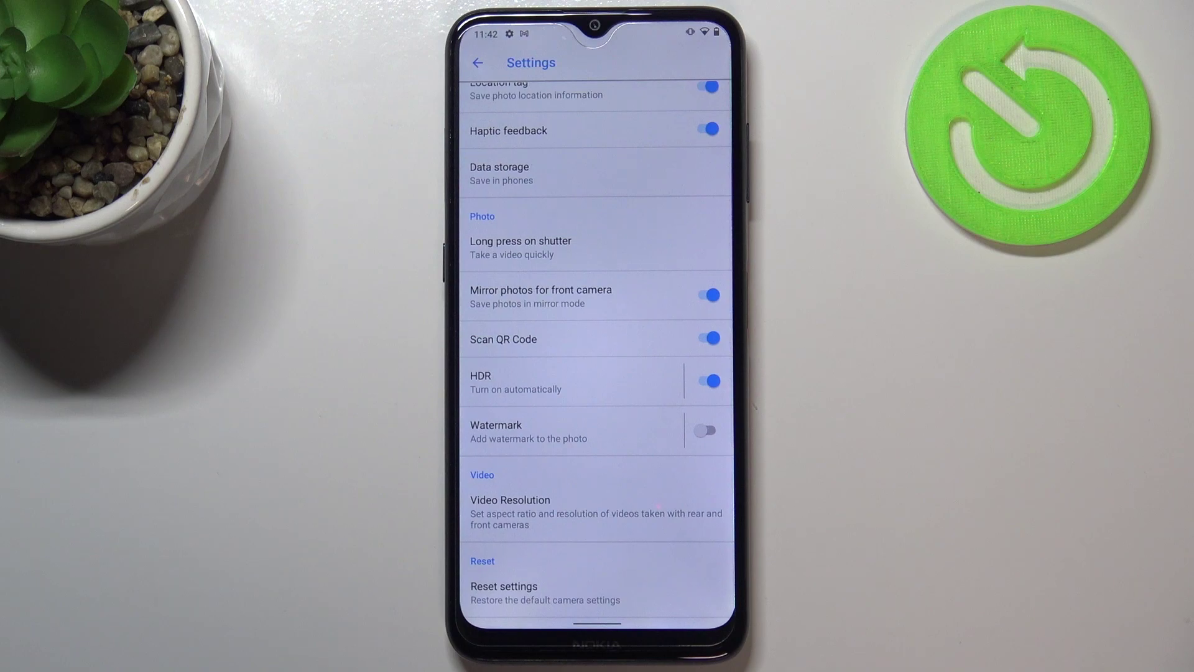
left_click(579, 511)
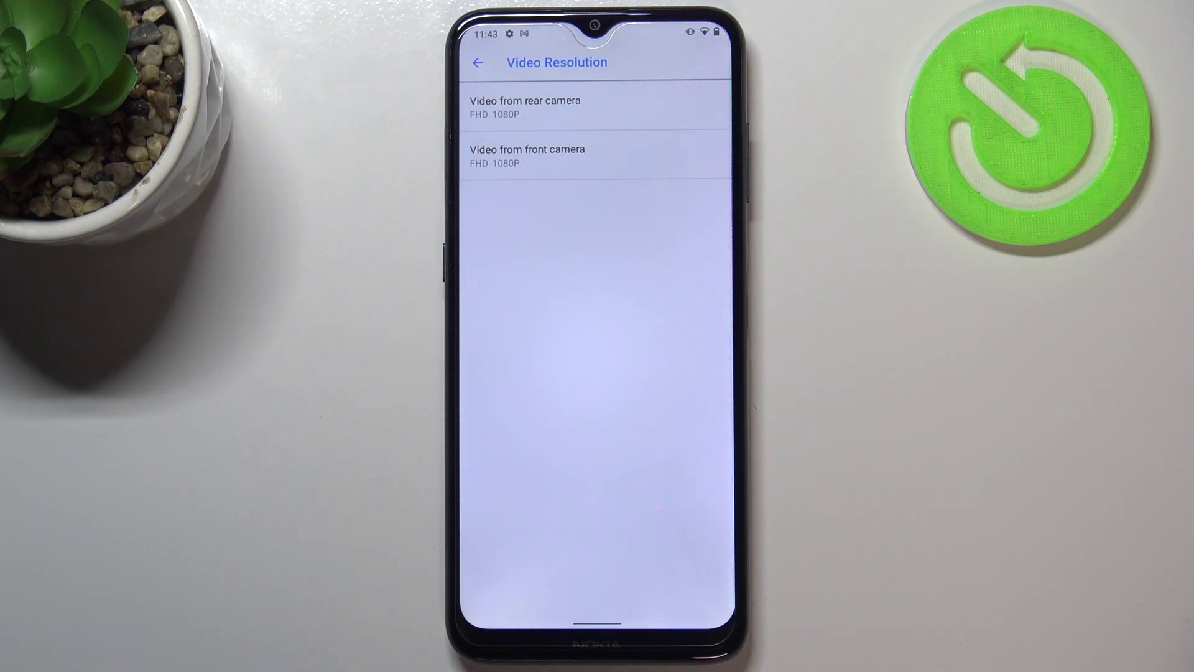
Choose HD 720P in the 'Video from rear camera' dialog
left_click(597, 106)
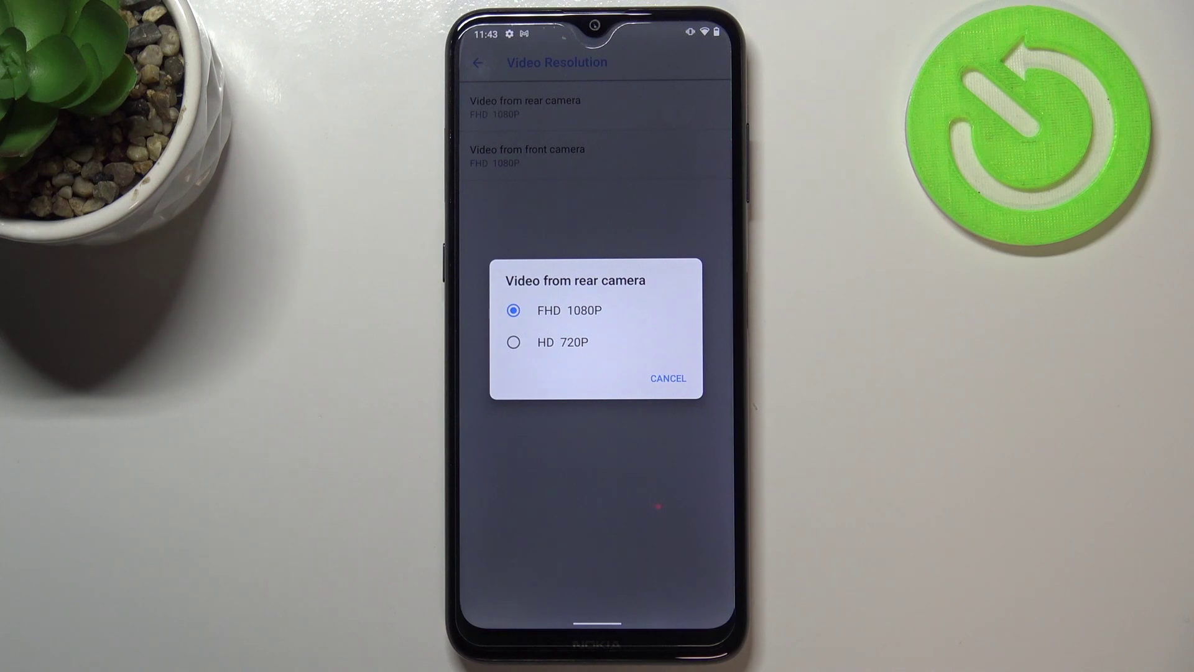
left_click(546, 341)
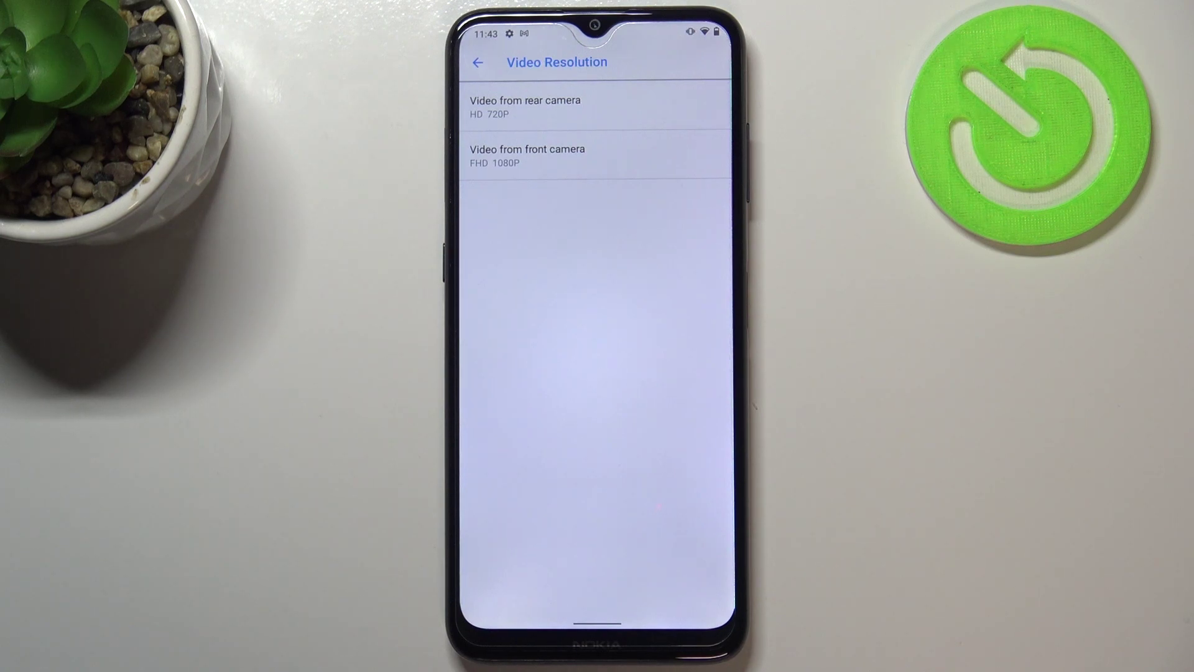
Swipe up from the bottom edge to reach the Android home screen
left_click_drag(597, 621, 597, 374)
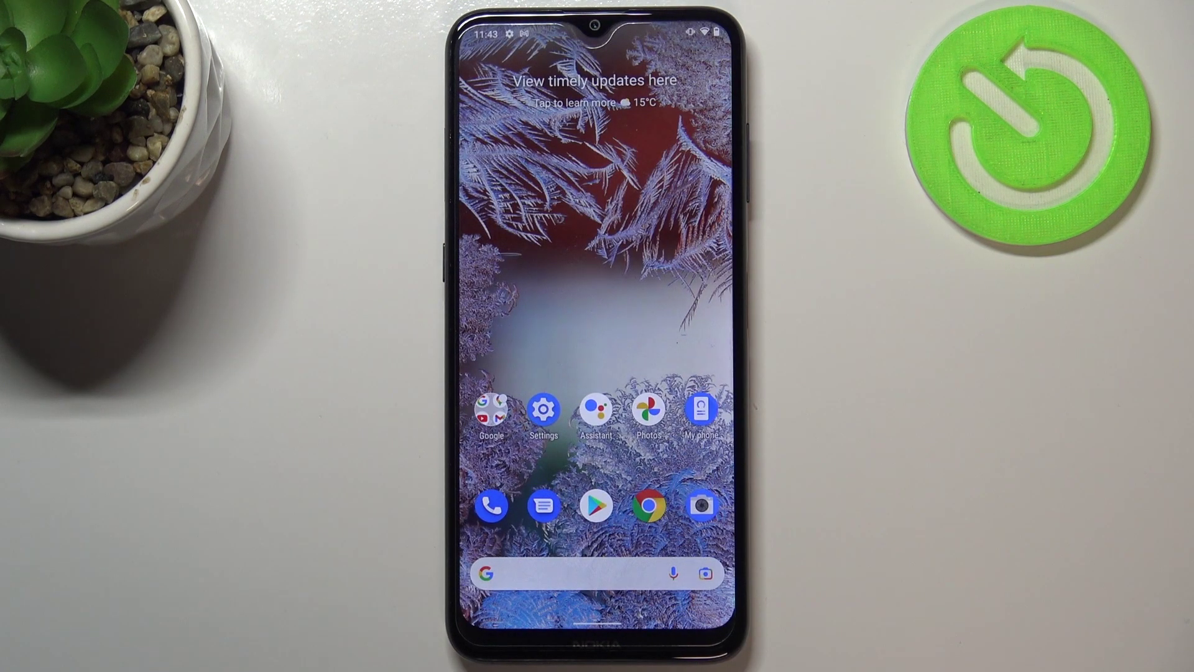